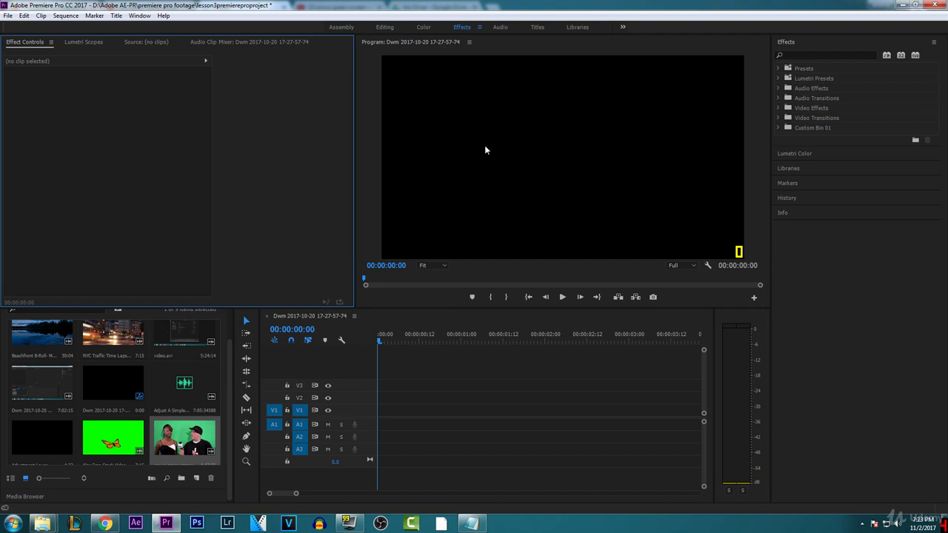
Step: Place the envys green screen interviews clip at the start of V1 and remove its unlinked audio from A1
left_click_drag(194, 437, 379, 414)
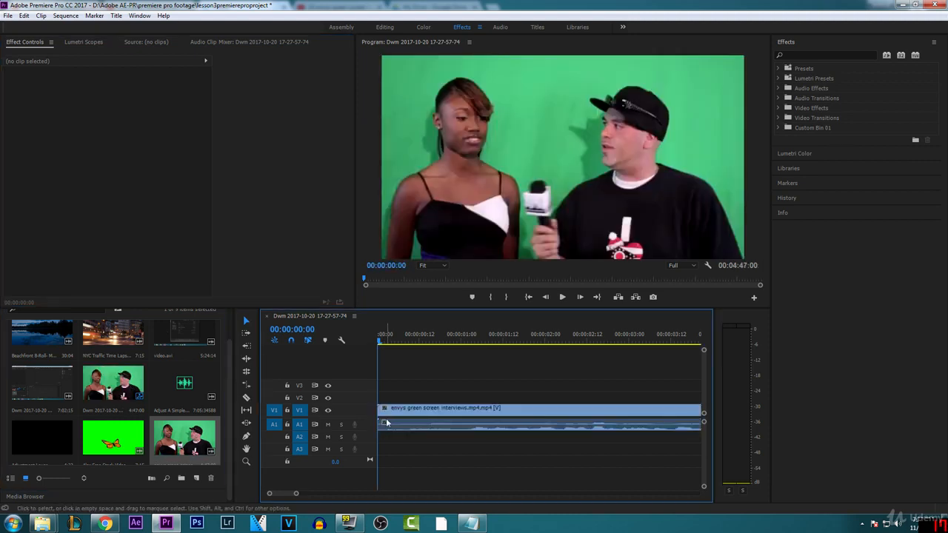
left_click(435, 412)
right_click(436, 412)
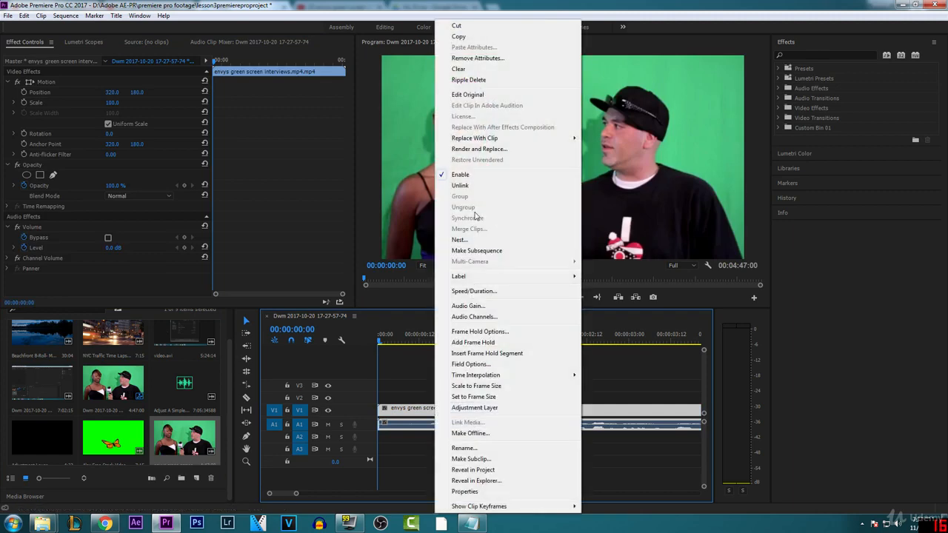
left_click(468, 186)
right_click(418, 424)
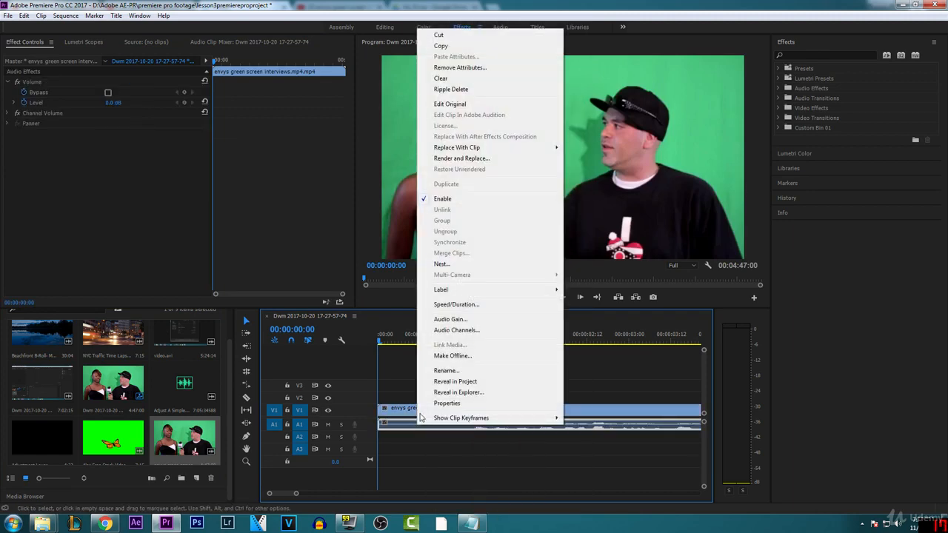
left_click(441, 79)
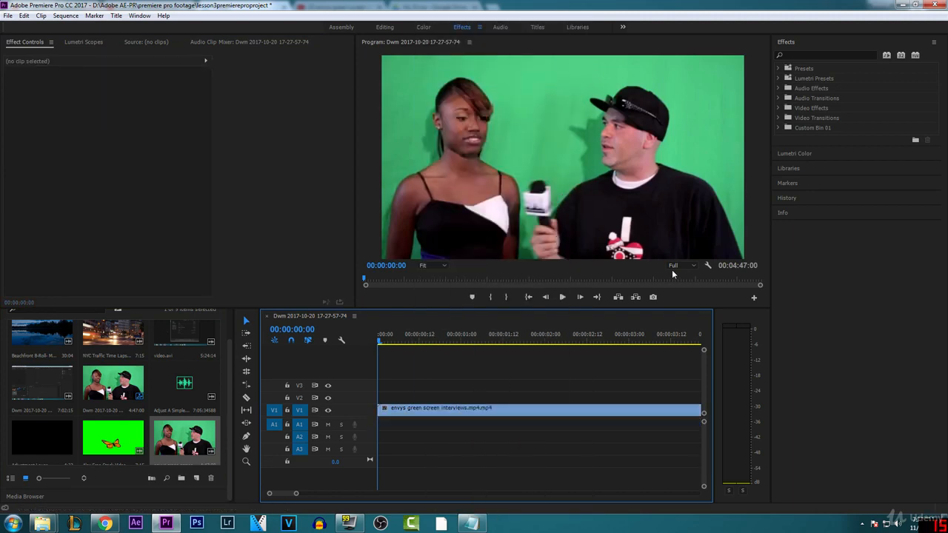
Step: Preview the first second of the interview clip at Full playback resolution and return the playhead to the start
left_click(678, 266)
left_click(687, 277)
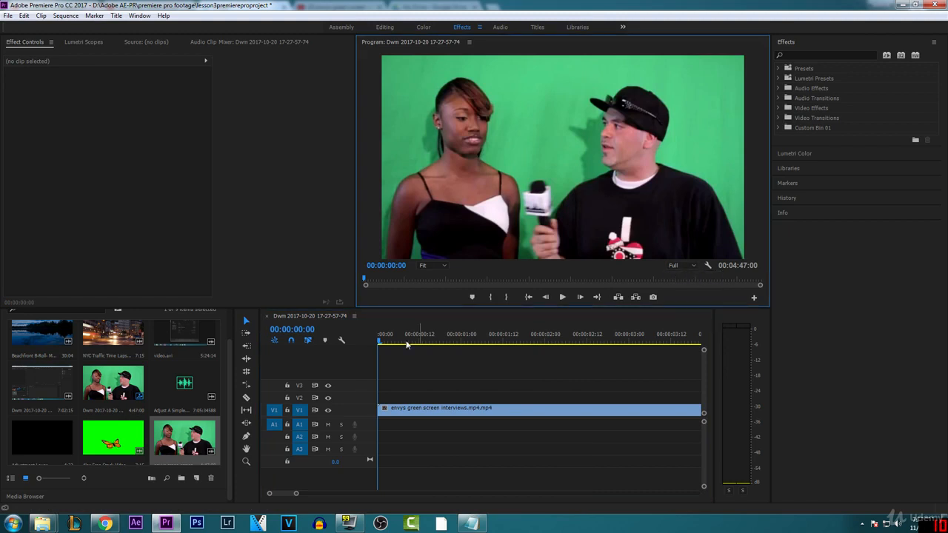
left_click(423, 340)
mouse_move(476, 342)
left_mouse_down()
mouse_move(531, 341)
mouse_move(464, 337)
left_mouse_up()
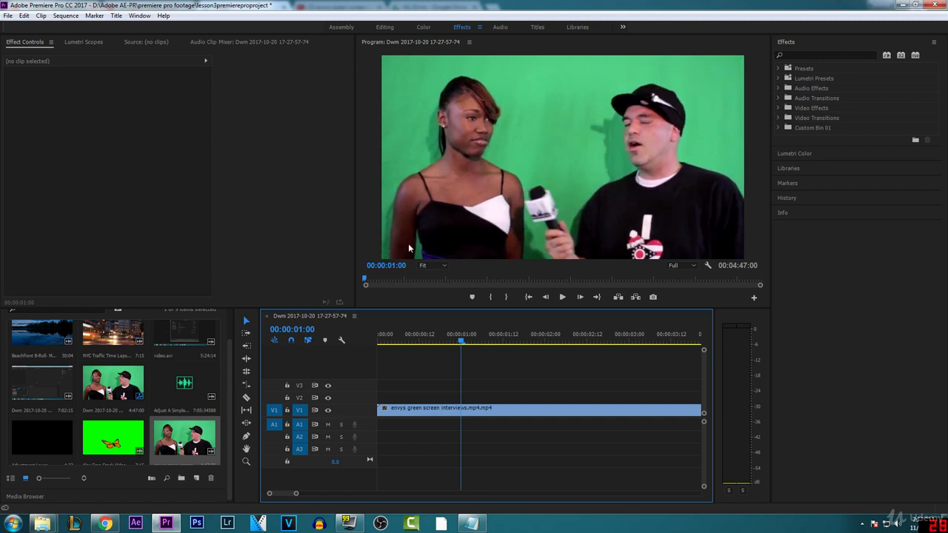
left_click(526, 297)
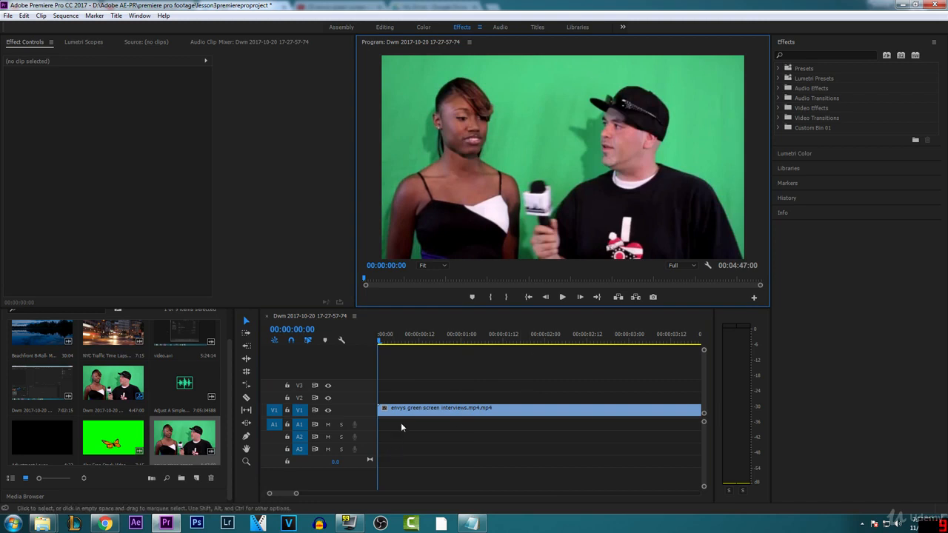
Step: Apply the Ultra Key effect to the green screen interview clip on V1
left_click(804, 56)
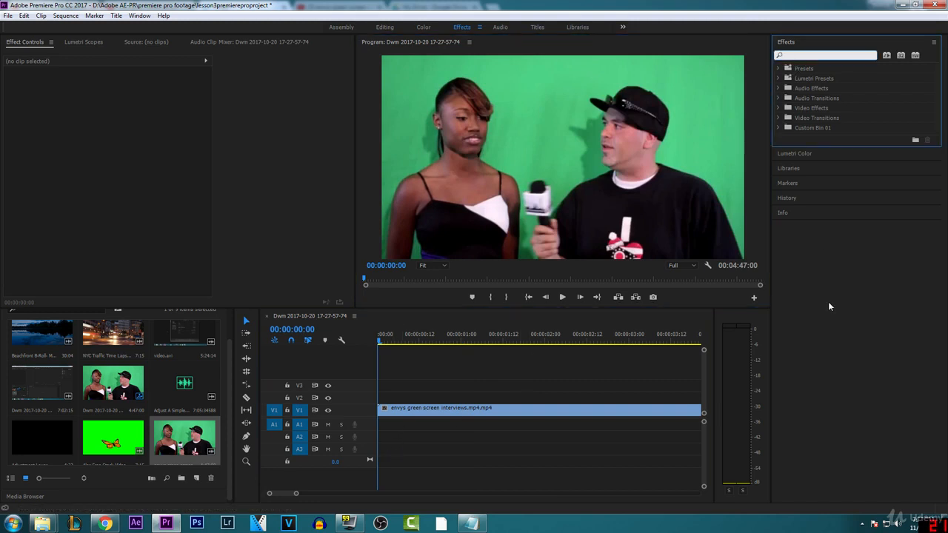
type("ultra")
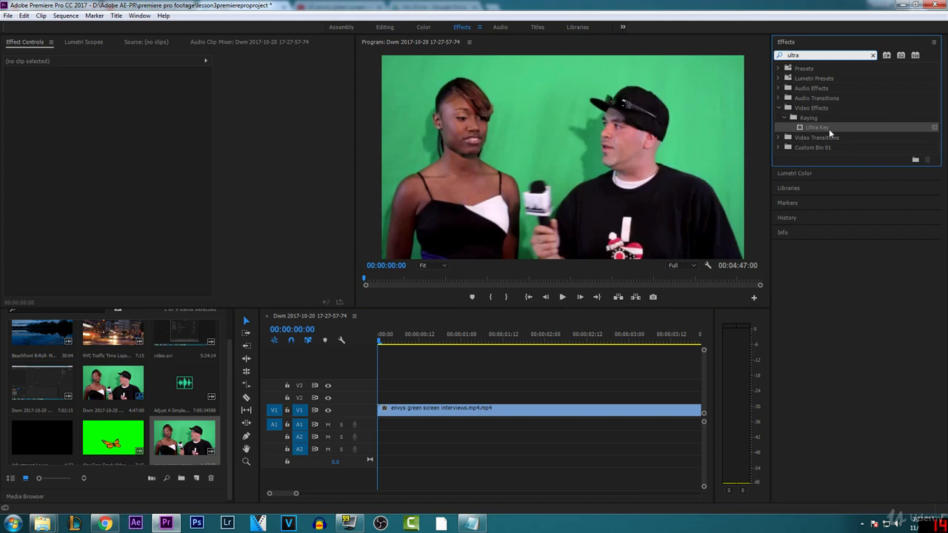
left_click_drag(821, 128, 549, 410)
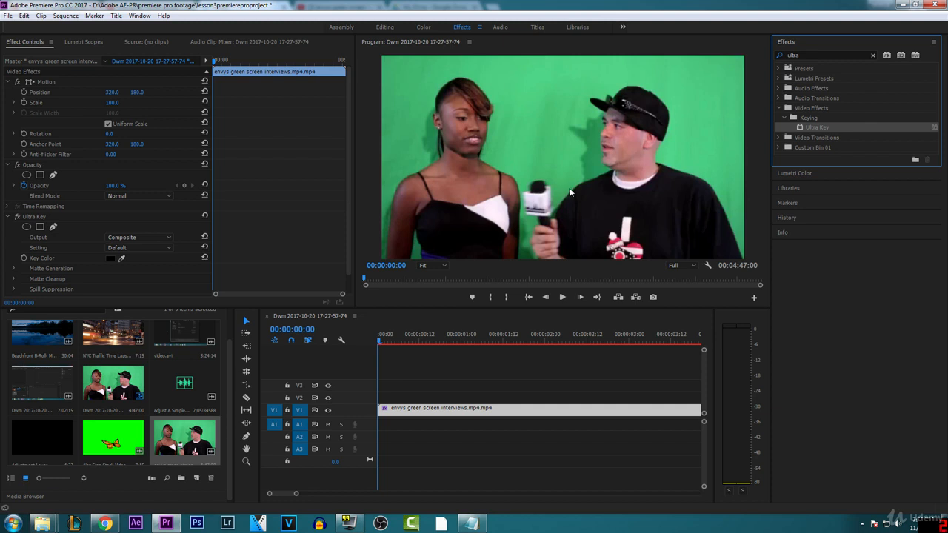
Step: Try keying out the bright green sampled near the frame's upper-right corner and play back the opening of the clip
left_click(121, 258)
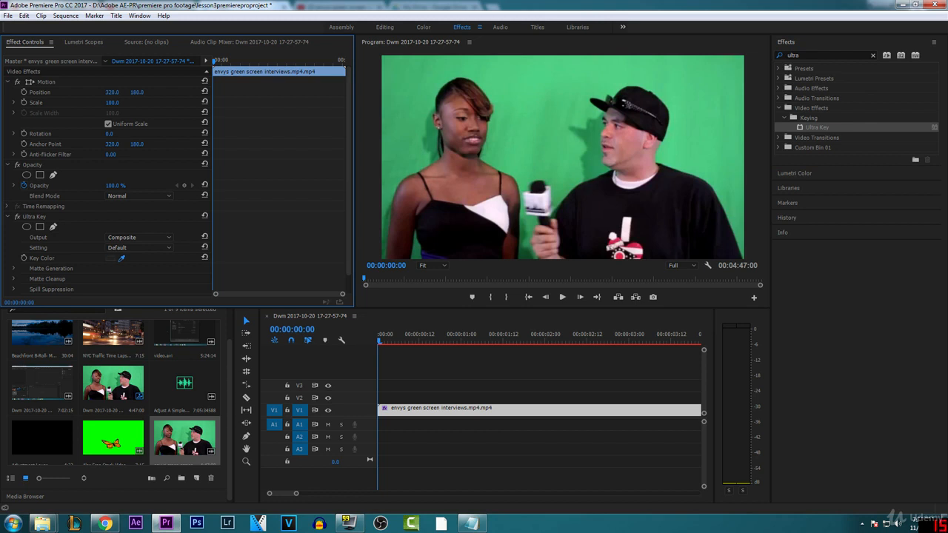
left_click(721, 67)
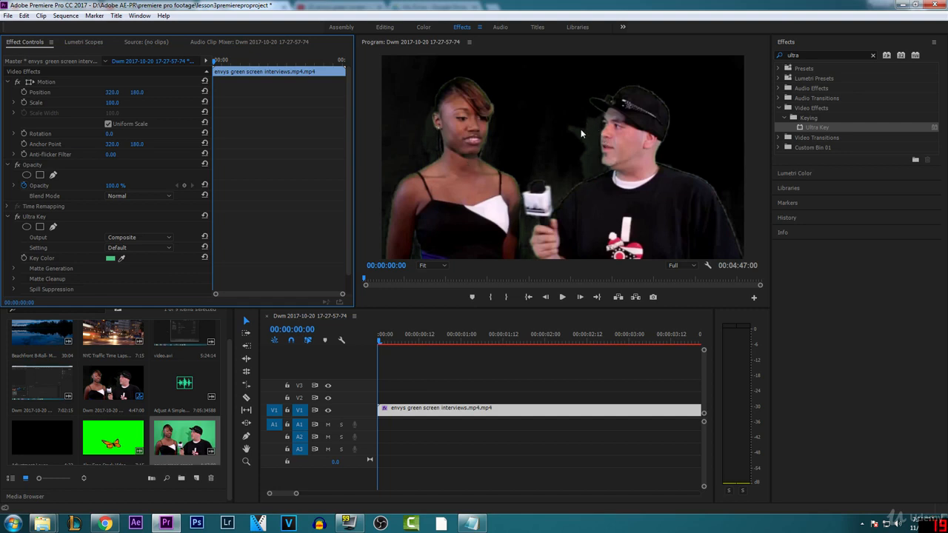
left_click(567, 298)
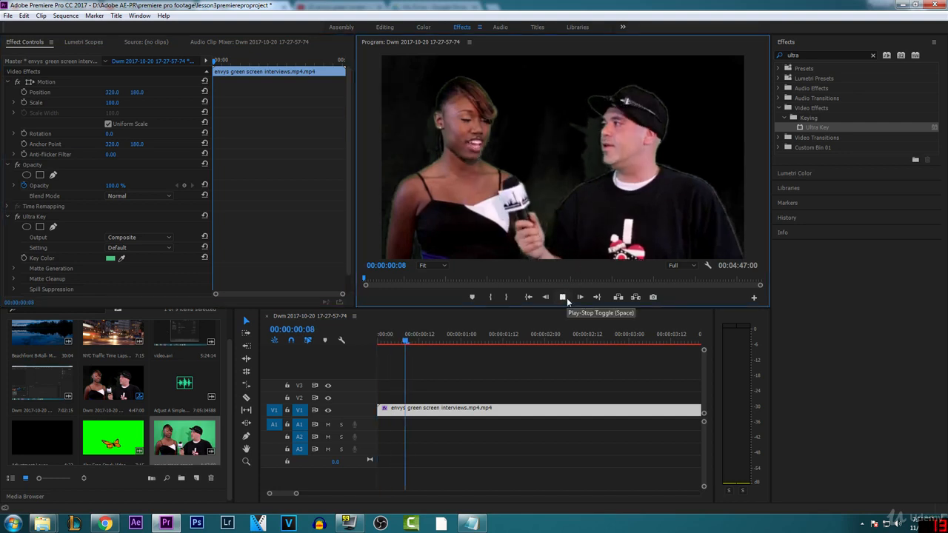
left_click(563, 297)
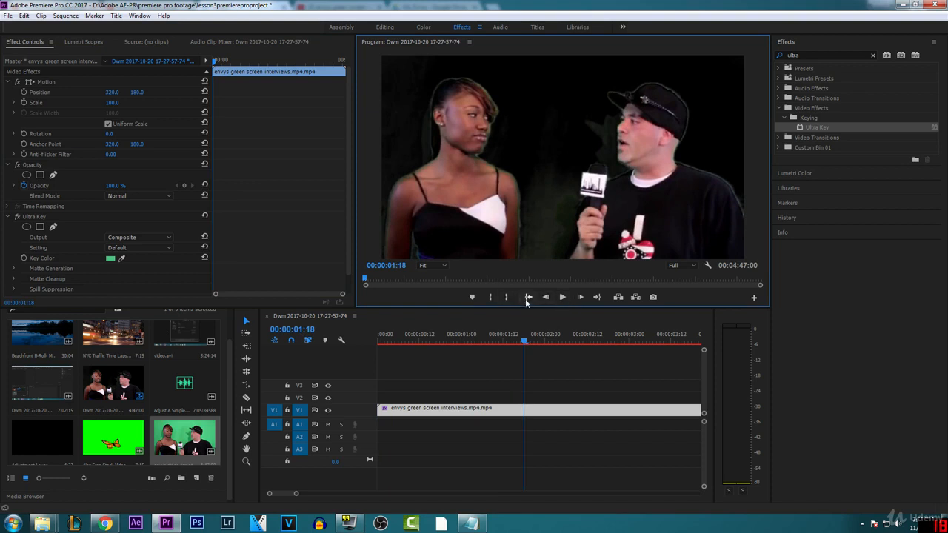
left_click(528, 297)
Step: Resample the Ultra Key's key color from the darker green between the two people at the frame's lower edge
left_click(121, 258)
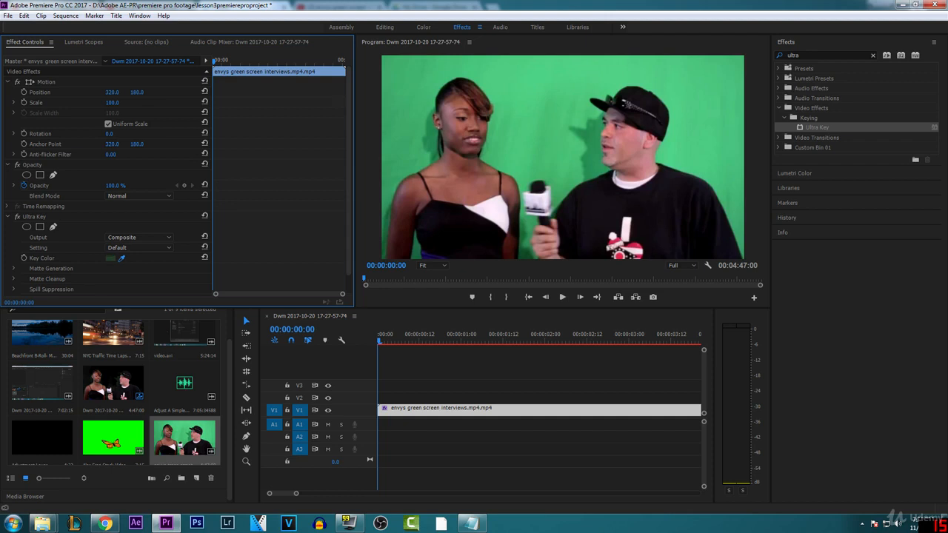
left_click(556, 214)
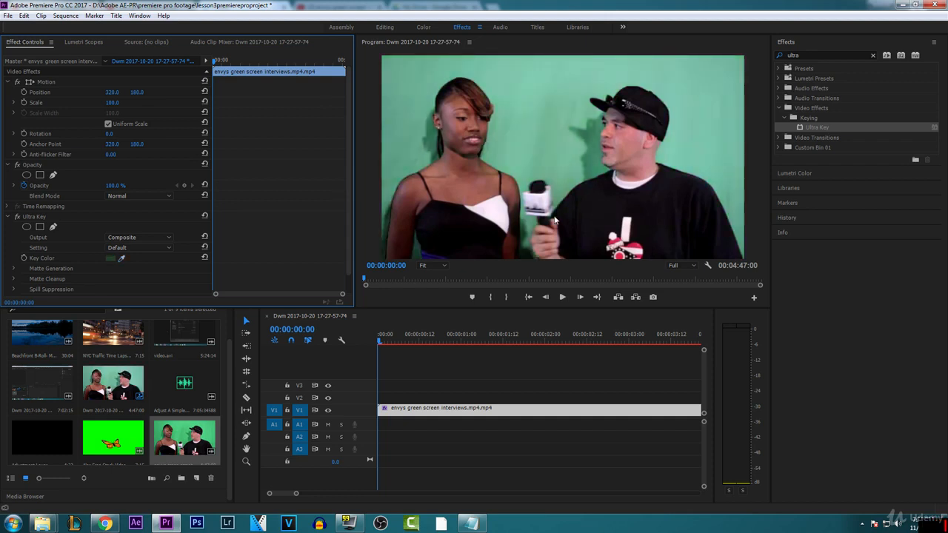
left_click(121, 259)
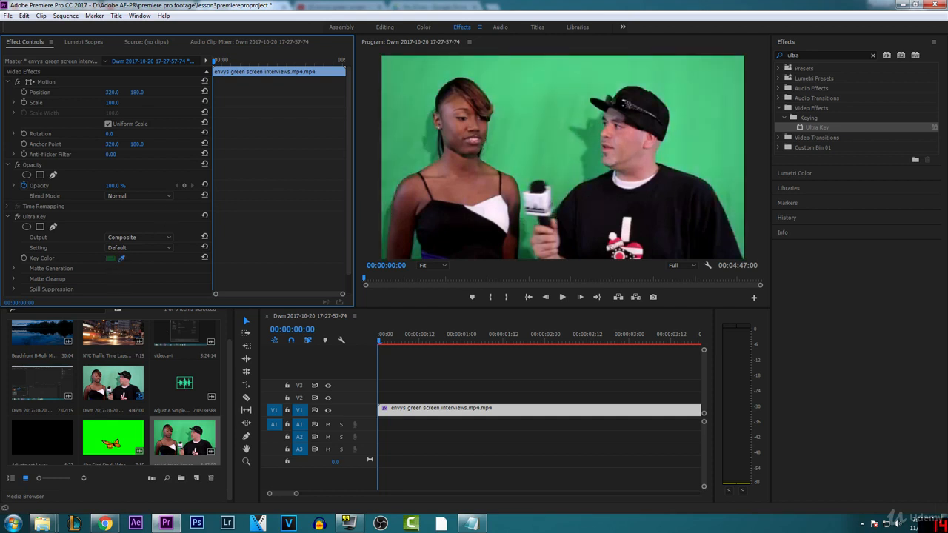
left_click(524, 255)
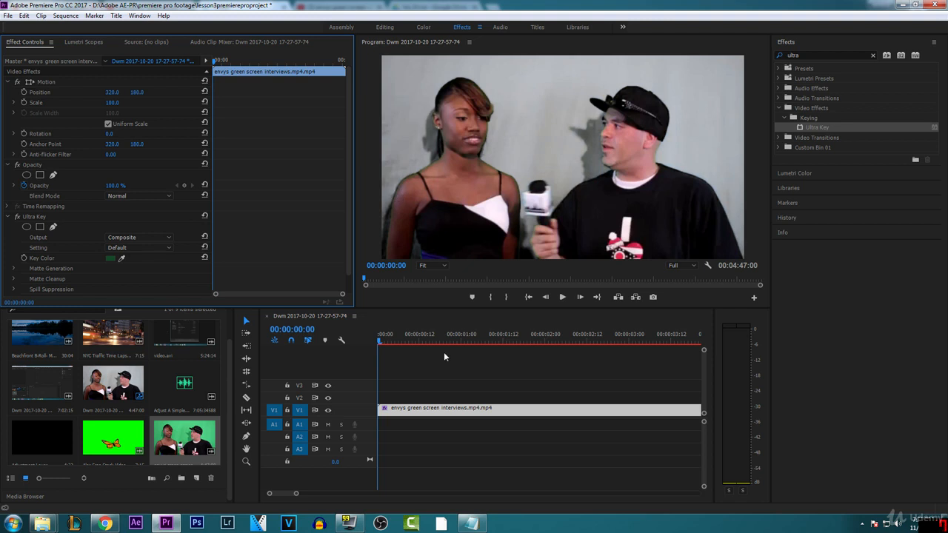
Step: Zoom the timeline out until the whole interview clip fits in view
left_click(391, 358)
key("minus")
key("minus")
key("minus")
key("minus")
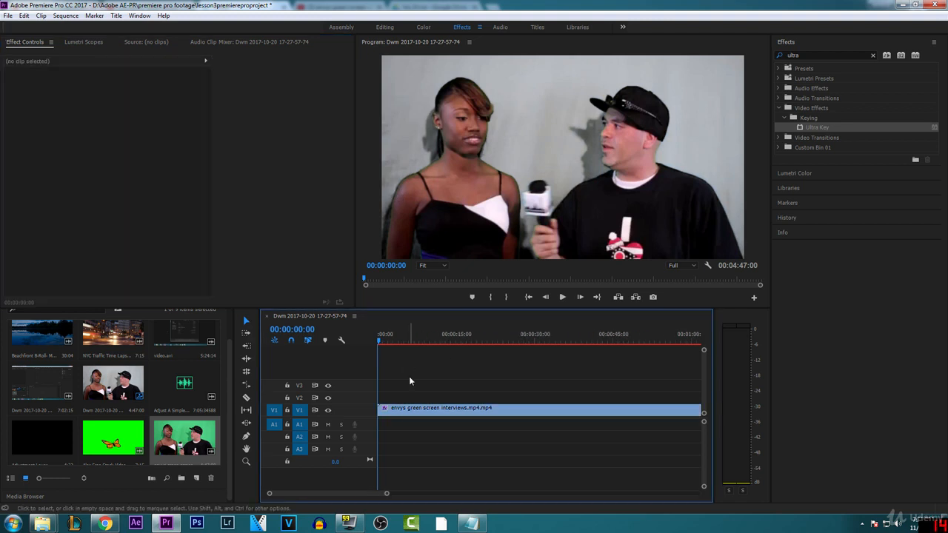
key("equal")
key("equal")
key("minus")
key("minus")
key("minus")
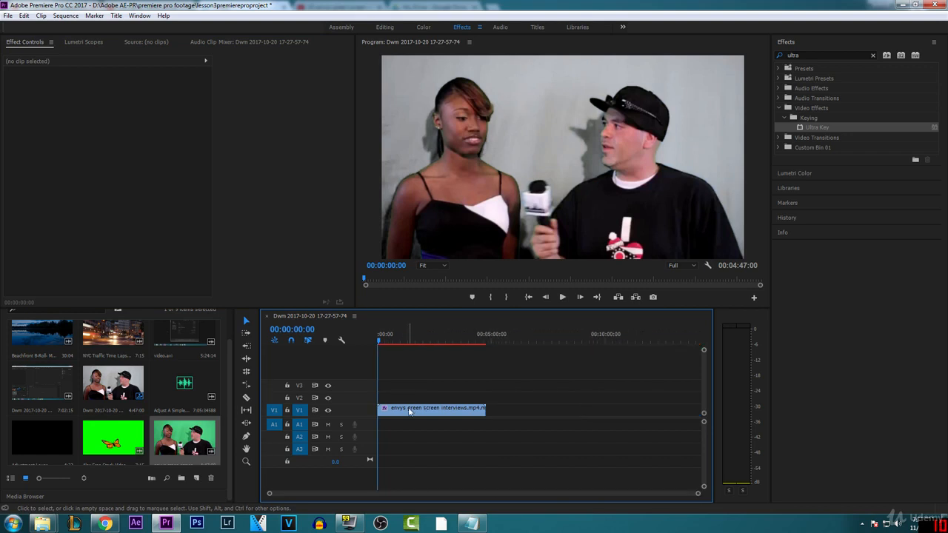
Step: Set the Matte Generation Transparency of the interview clip's Ultra Key to 0
left_click(413, 410)
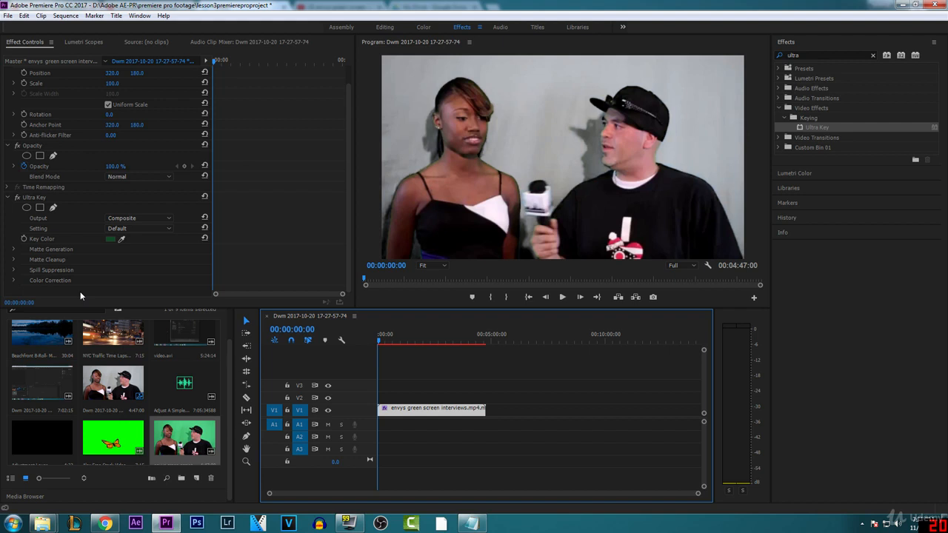
left_click(14, 251)
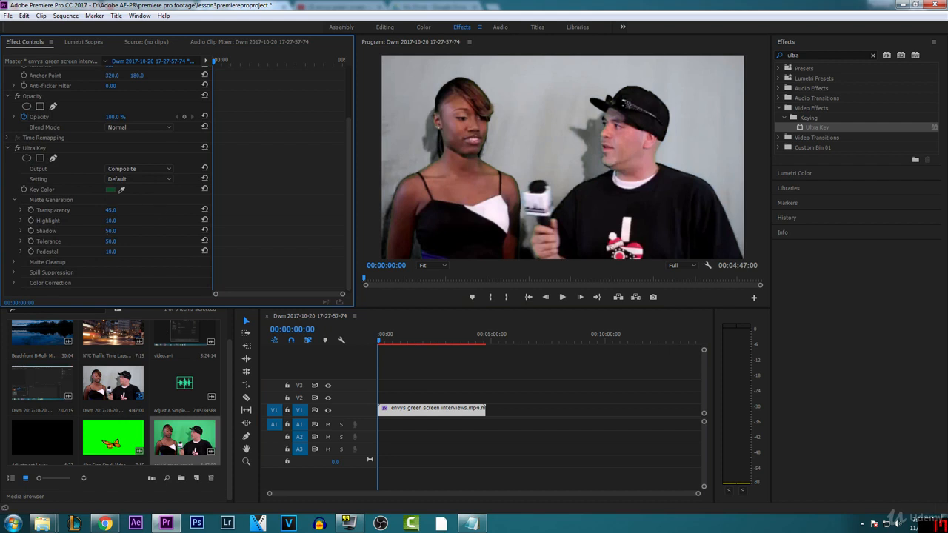
left_click(87, 211)
left_click_drag(111, 211, 151, 211)
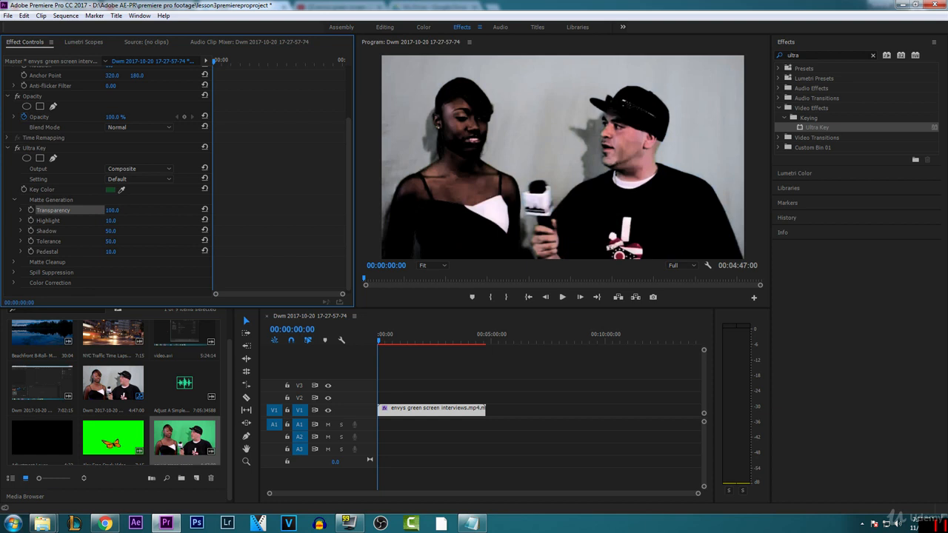
left_click_drag(151, 210, 78, 210)
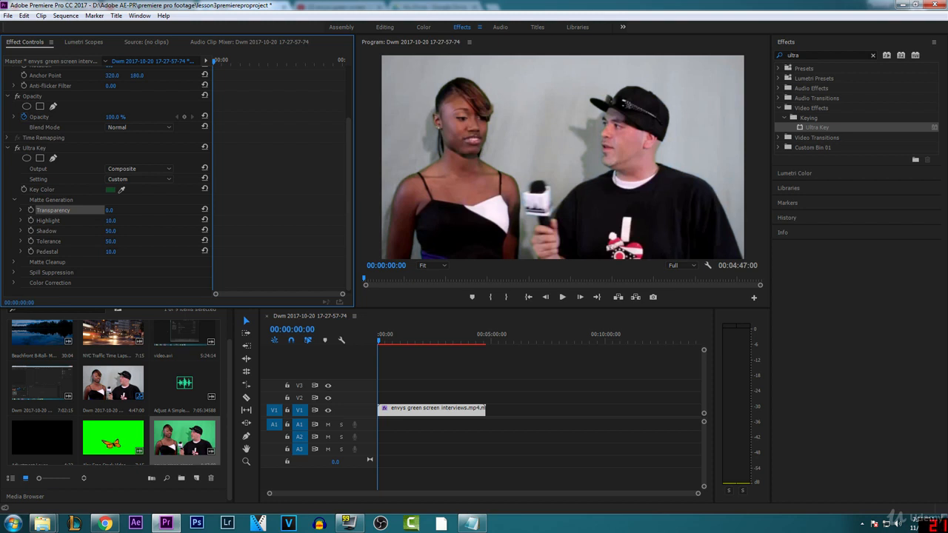
Step: Adjust the Highlight, Shadow, Tolerance and Pedestal values in the Ultra Key's Matte Generation
mouse_move(112, 221)
left_mouse_down()
mouse_move(178, 221)
mouse_move(103, 221)
left_mouse_up()
left_click_drag(111, 221, 163, 221)
left_click_drag(110, 231, 184, 231)
left_click_drag(111, 231, 49, 232)
left_click_drag(110, 241, 129, 242)
mouse_move(130, 242)
left_mouse_down()
mouse_move(51, 241)
mouse_move(129, 241)
left_mouse_up()
left_click_drag(112, 220, 38, 221)
left_click_drag(109, 221, 152, 221)
left_click_drag(110, 221, 143, 221)
left_click_drag(109, 230, 82, 230)
mouse_move(110, 251)
left_mouse_down()
mouse_move(122, 251)
mouse_move(74, 251)
mouse_move(148, 251)
mouse_move(92, 251)
mouse_move(103, 251)
left_mouse_up()
left_click(14, 201)
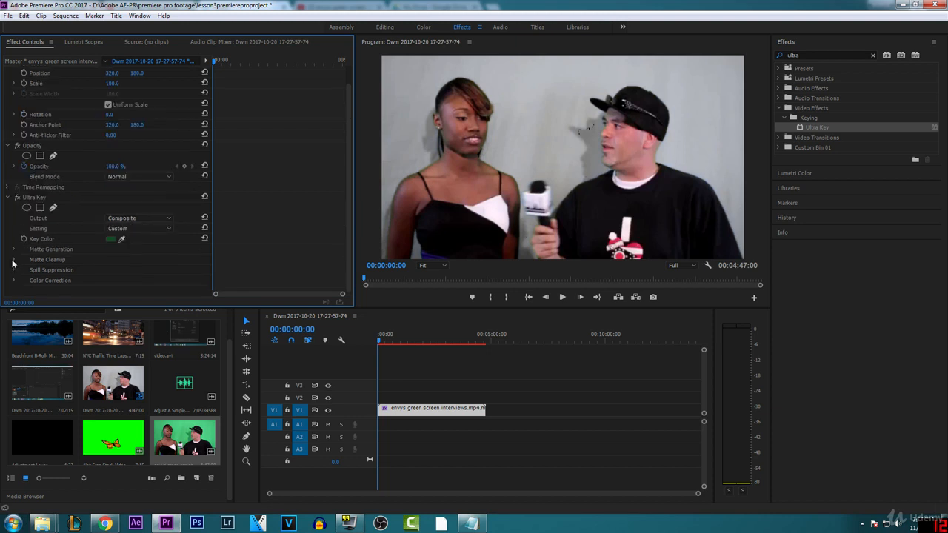
Step: Try out Choke, Soften and Contrast in the Ultra Key's Matte Cleanup, leaving them at 0, and set Mid Point to 45
left_click(13, 260)
scroll(94, 276, "down", 2)
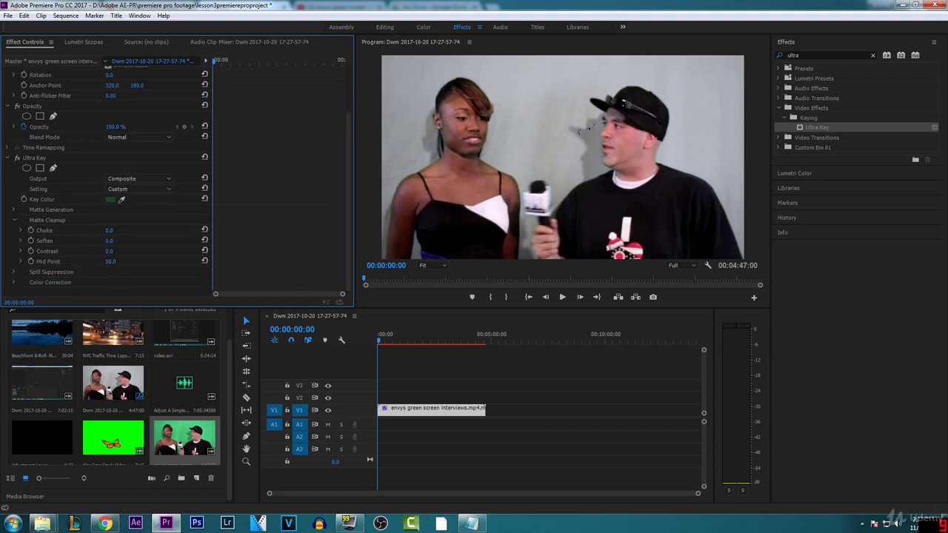
left_click_drag(110, 230, 183, 230)
left_click_drag(183, 230, 110, 230)
left_click_drag(109, 240, 184, 251)
left_click_drag(183, 251, 109, 251)
left_click_drag(143, 261, 106, 261)
Step: Set the Ultra Key's Spill Suppression to Desaturate 30, Range 55, Spill 50 and Luma 50
left_click(14, 275)
scroll(29, 276, "down", 2)
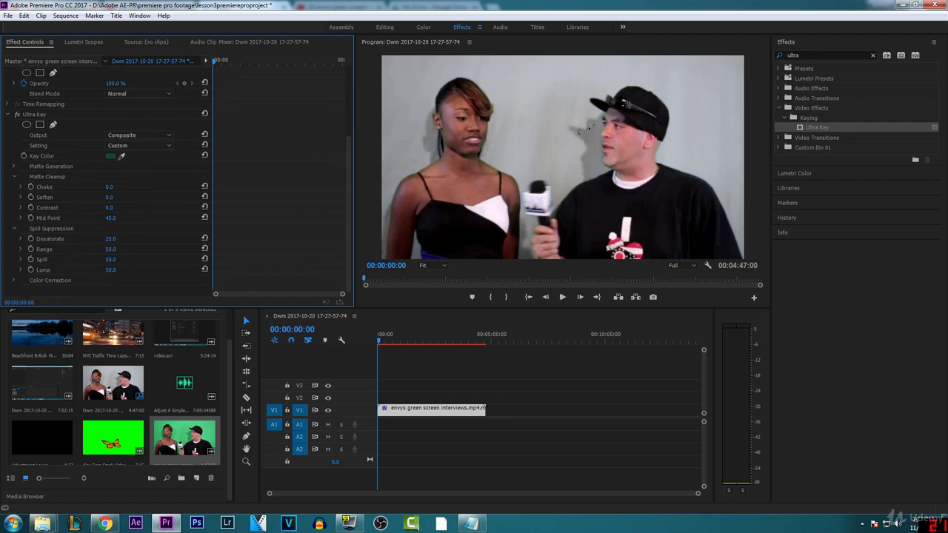
left_click_drag(110, 239, 83, 240)
mouse_move(110, 249)
left_mouse_down()
mouse_move(120, 249)
mouse_move(102, 249)
left_mouse_up()
left_click_drag(109, 250, 151, 250)
mouse_move(111, 260)
left_mouse_down()
mouse_move(144, 260)
mouse_move(70, 260)
mouse_move(126, 260)
left_mouse_up()
left_click_drag(111, 270, 81, 271)
Step: Test high and low Saturation in the Ultra Key's Color Correction and set it to 131
left_click(14, 281)
scroll(70, 283, "down", 1)
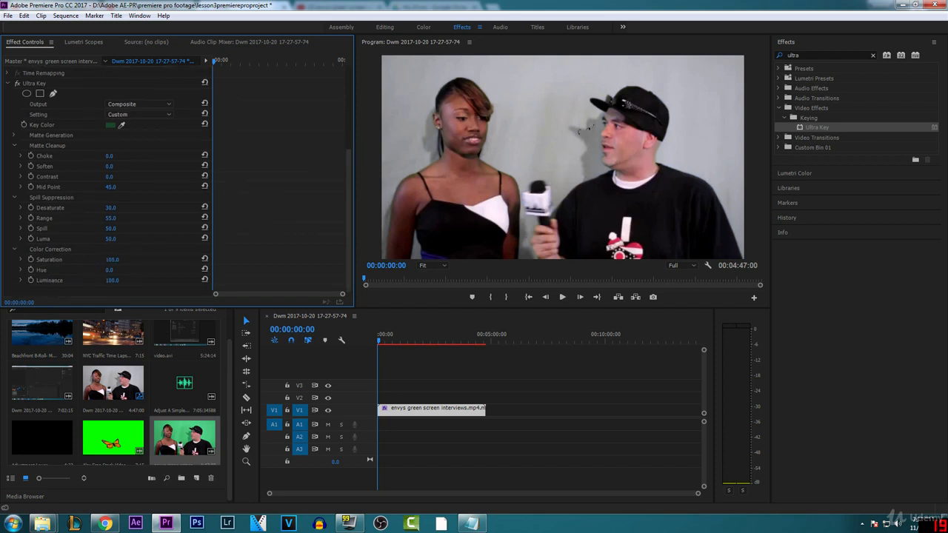
left_click_drag(112, 260, 170, 260)
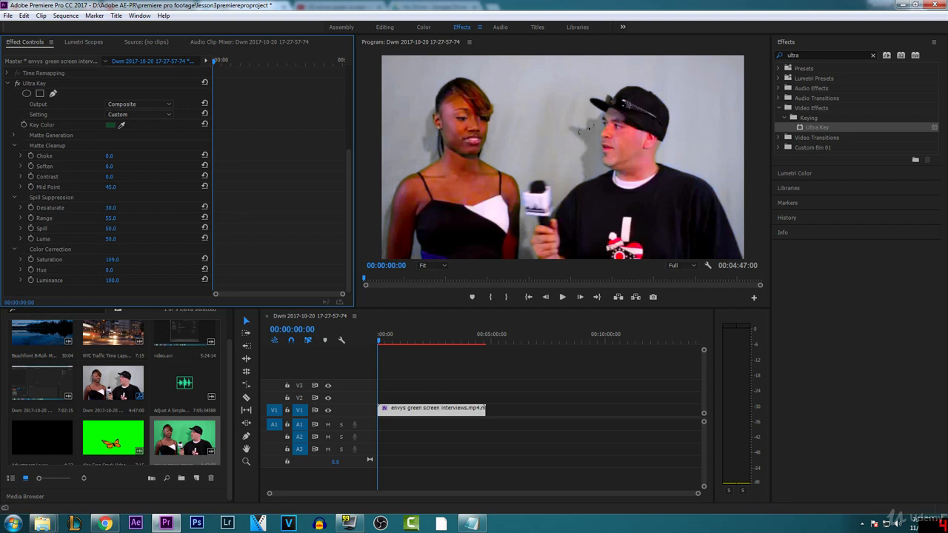
left_click_drag(112, 261, 9, 260)
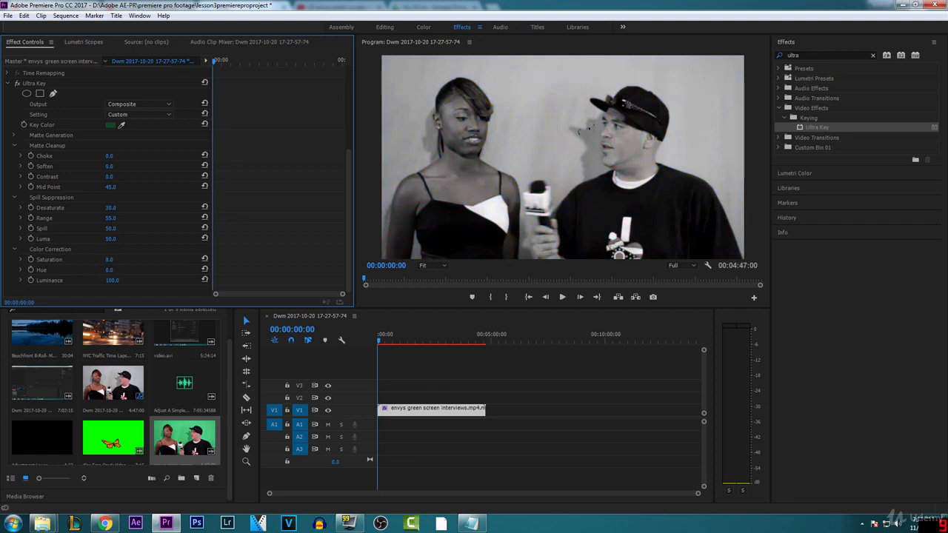
left_click_drag(109, 260, 199, 261)
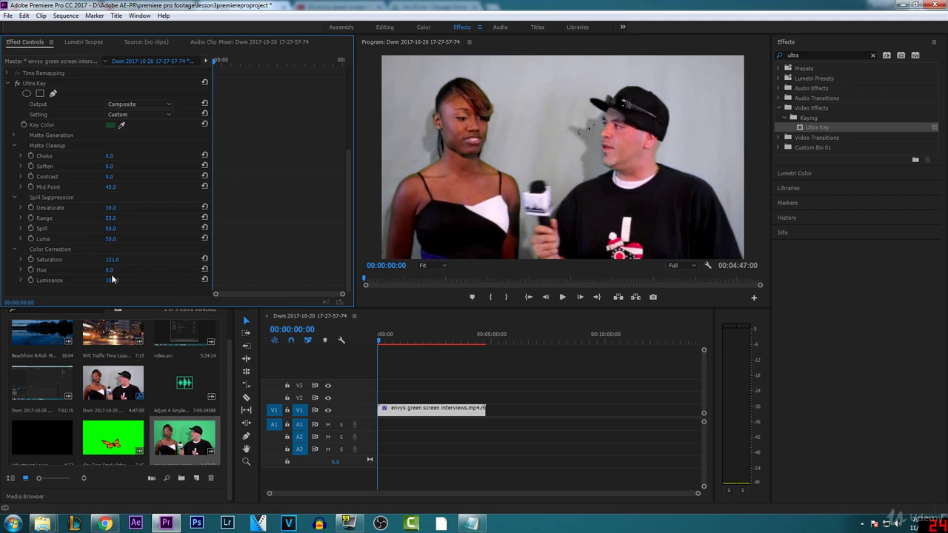
Step: Set the Ultra Key's Color Correction Hue to 5 and Luminance to 110
left_click_drag(109, 270, 198, 270)
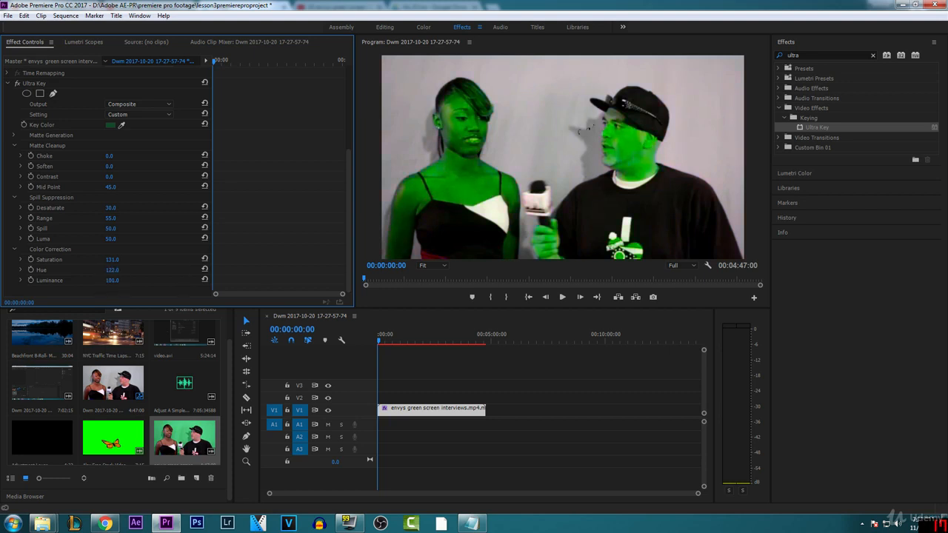
left_click_drag(199, 270, 109, 270)
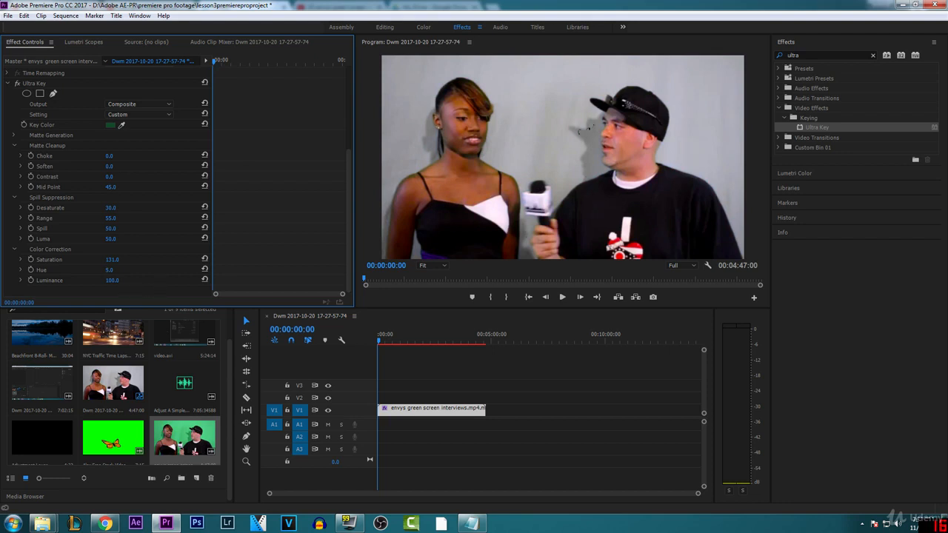
mouse_move(112, 280)
left_mouse_down()
mouse_move(176, 281)
mouse_move(123, 281)
left_mouse_up()
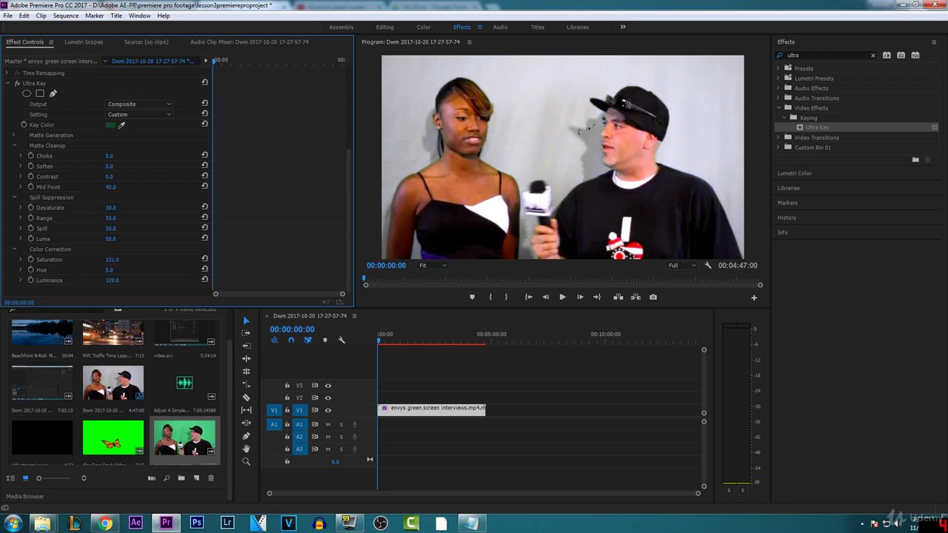
left_click_drag(127, 281, 120, 280)
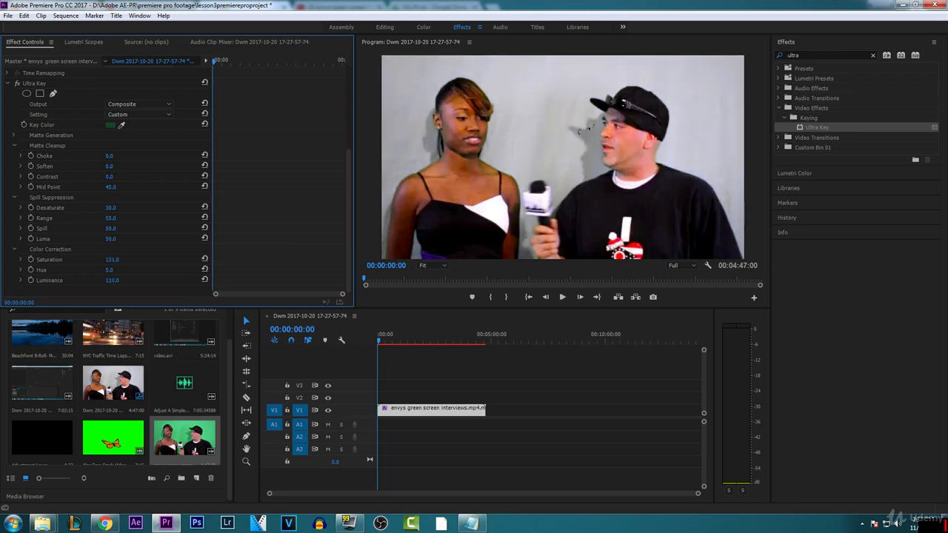
Step: Play back the first few seconds of the keyed clip and check the course curriculum in Notepad
left_click(564, 300)
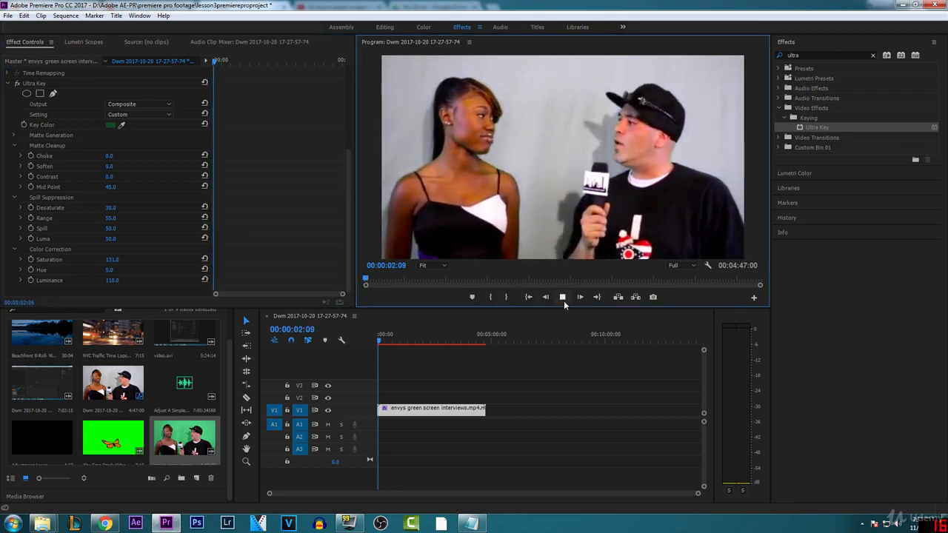
left_click(564, 299)
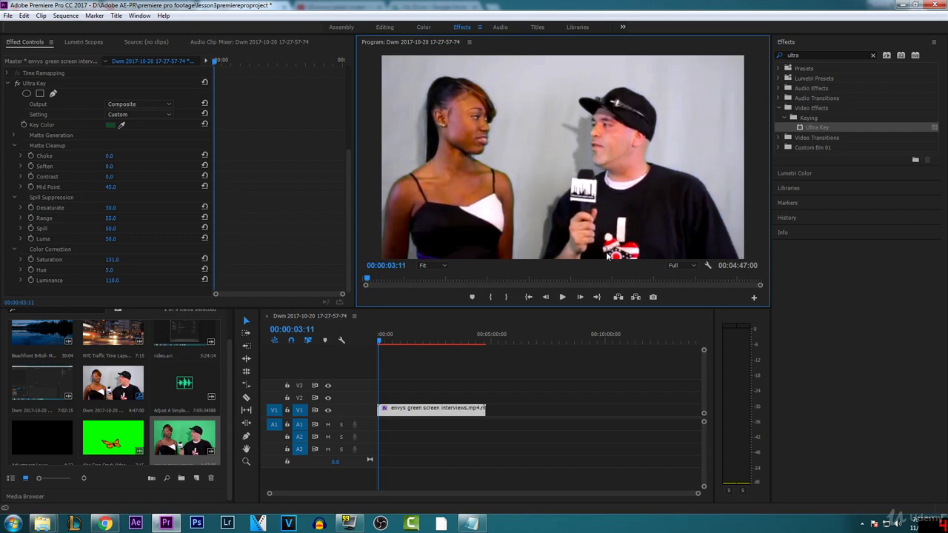
left_click(471, 524)
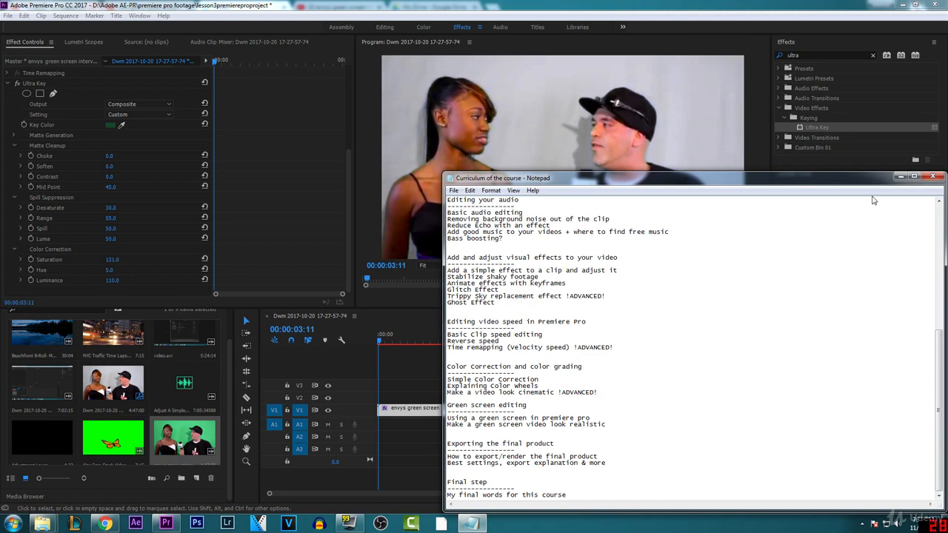
left_click(900, 176)
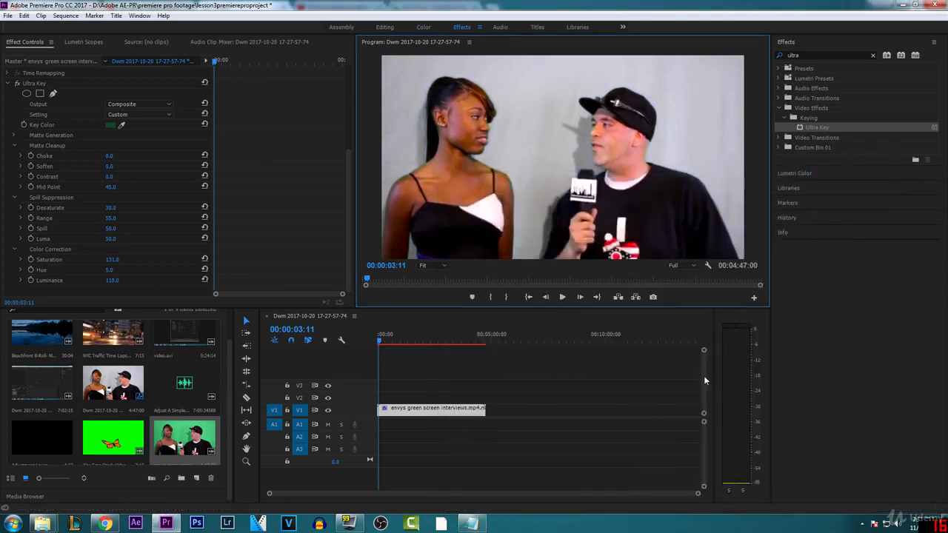